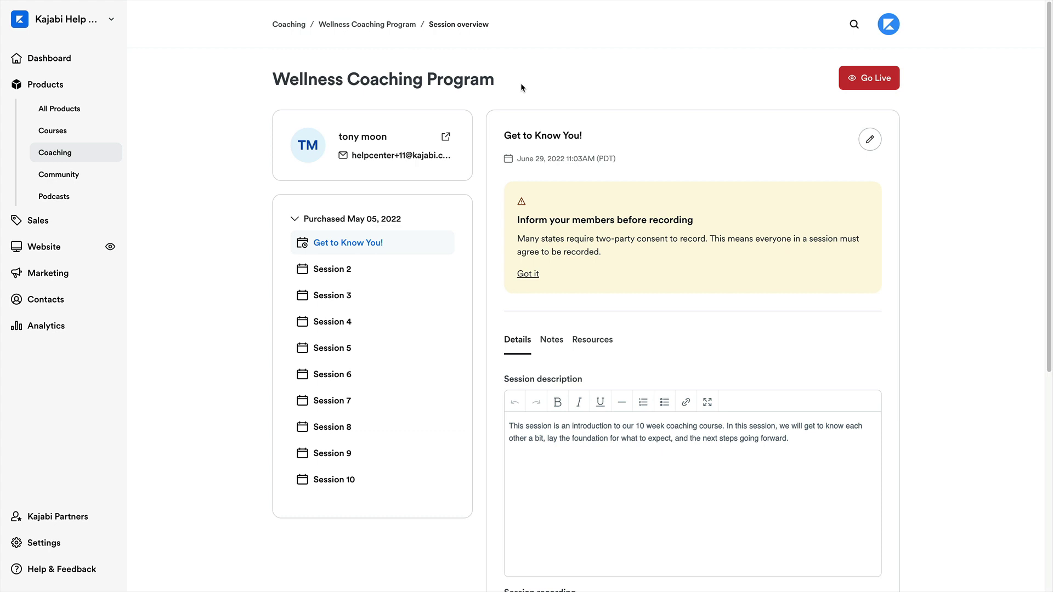
Step: From Go Live, open Get to Know You! and check off Introductions, Experience and What to Expect
left_click(850, 85)
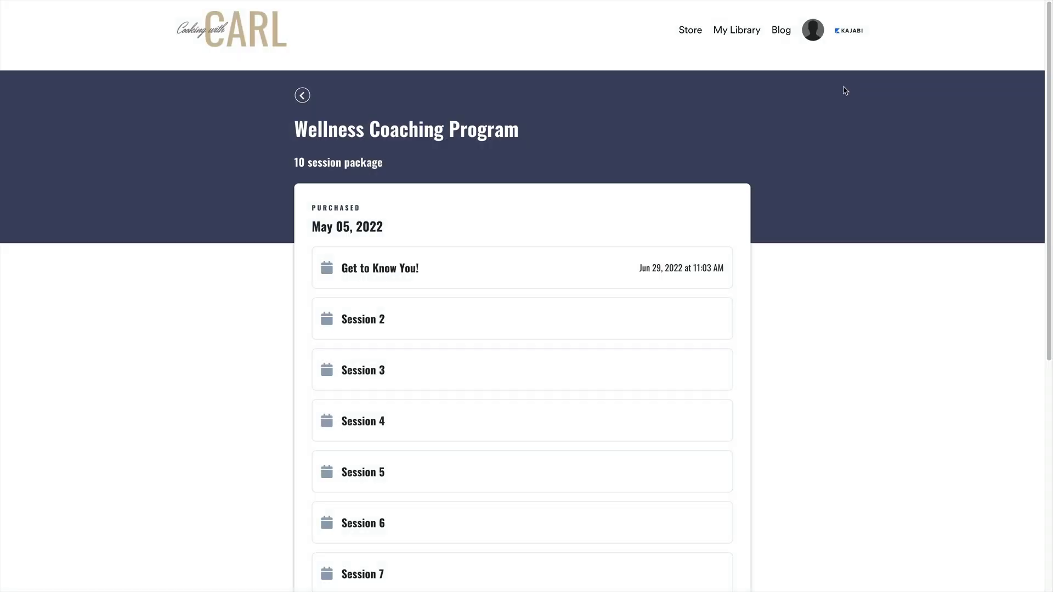
left_click(400, 266)
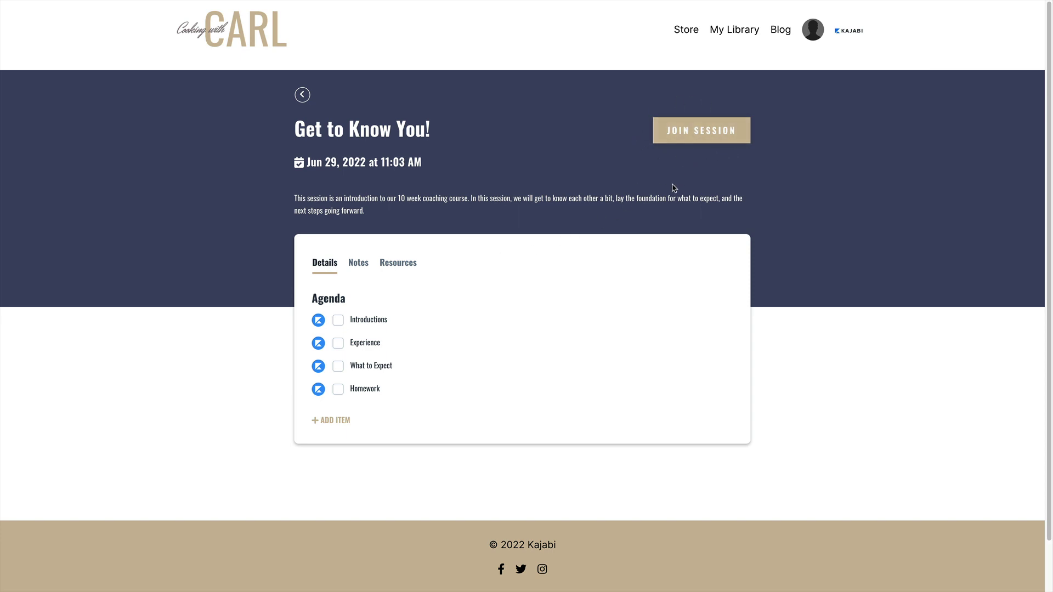
left_click(339, 321)
left_click(338, 345)
left_click(339, 368)
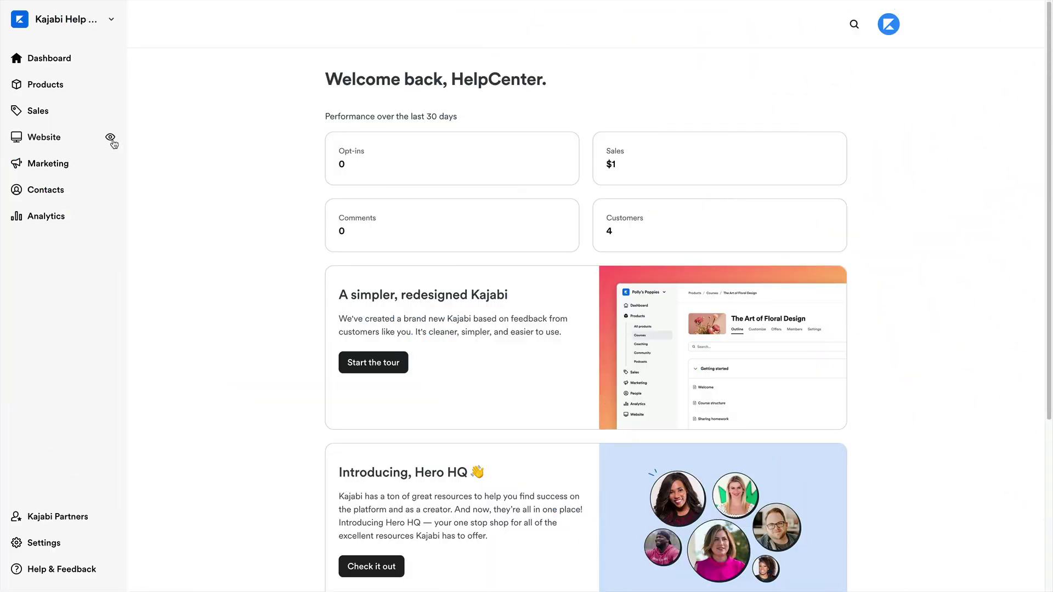
Step: Go to Products > Coaching > Programs and open the Wellness Coaching Program's Settings tab
left_click(47, 85)
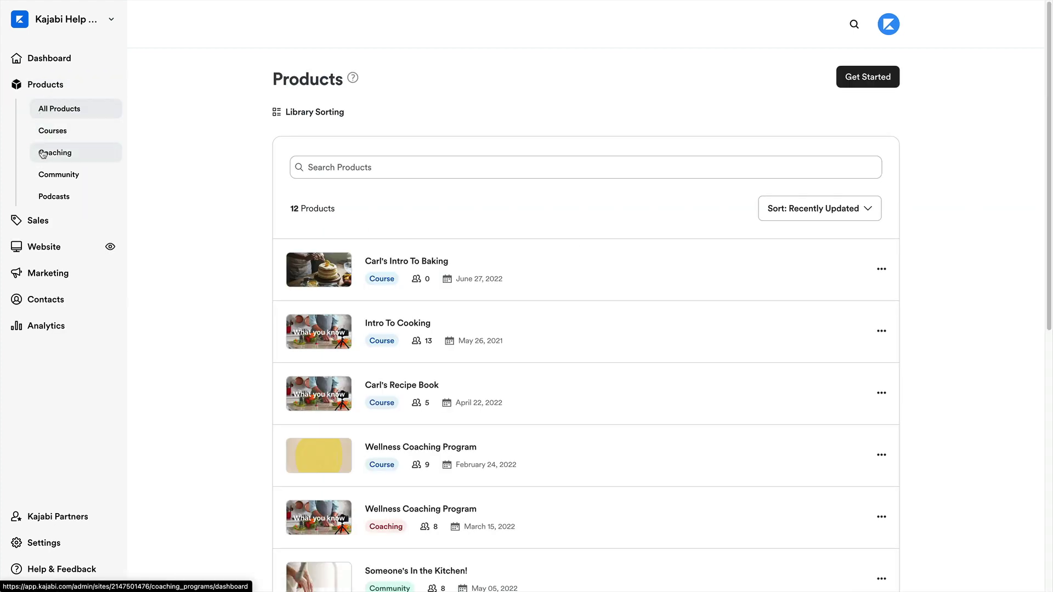
left_click(43, 154)
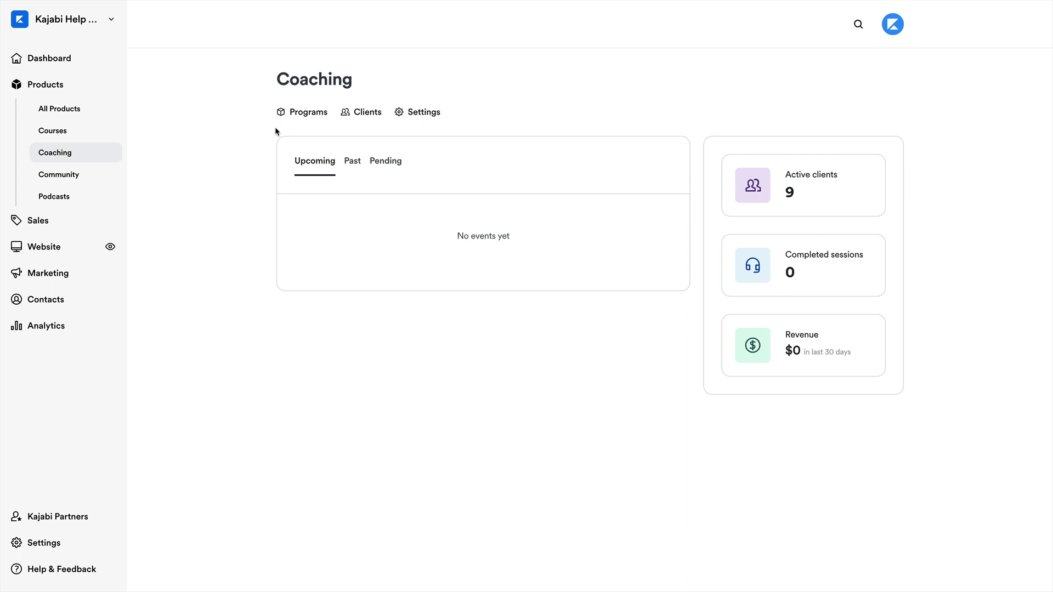
left_click(301, 113)
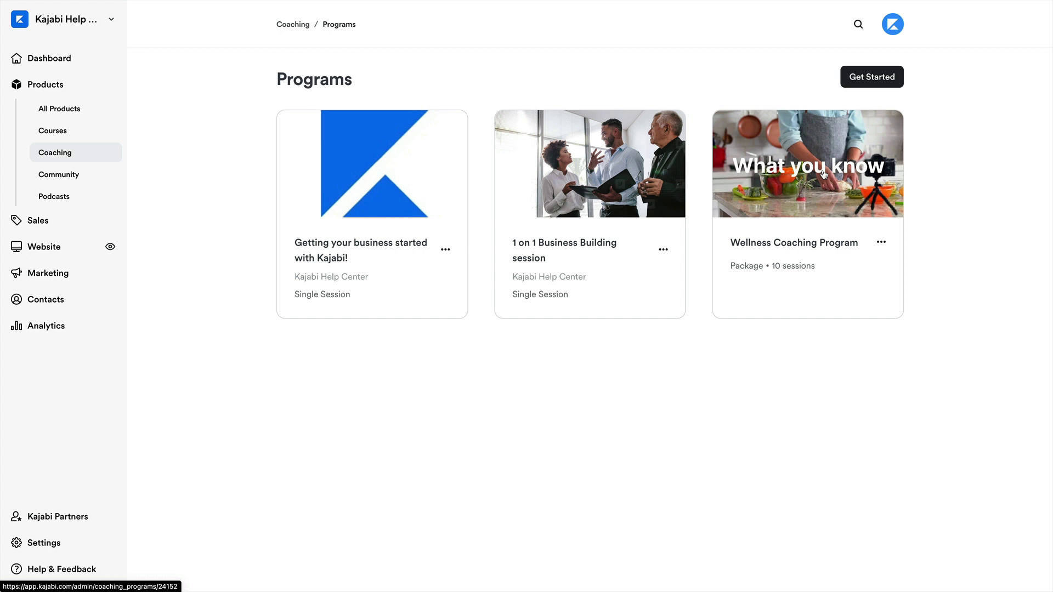
left_click(824, 174)
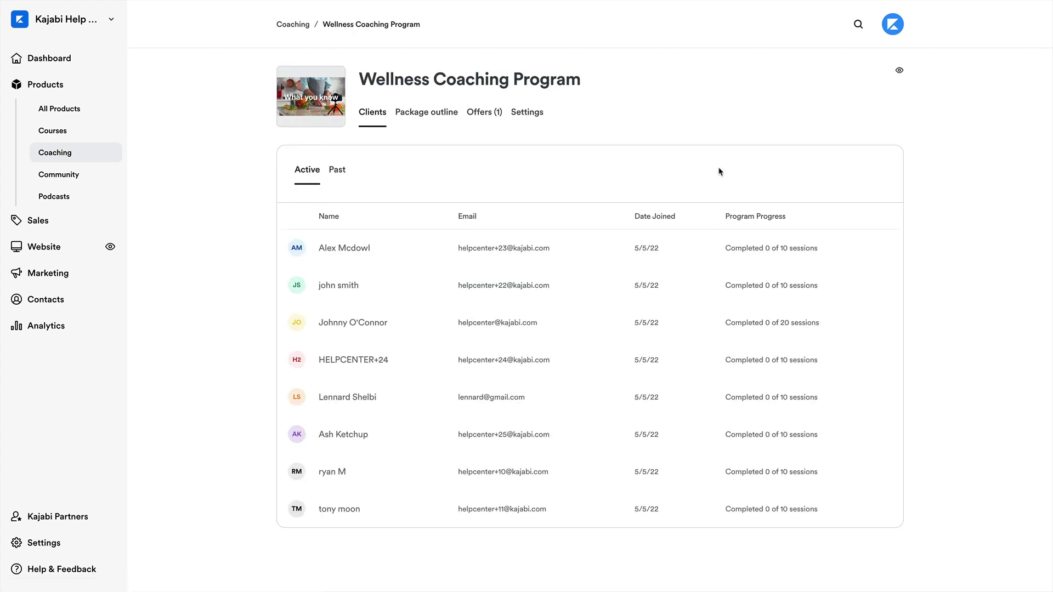
left_click(527, 112)
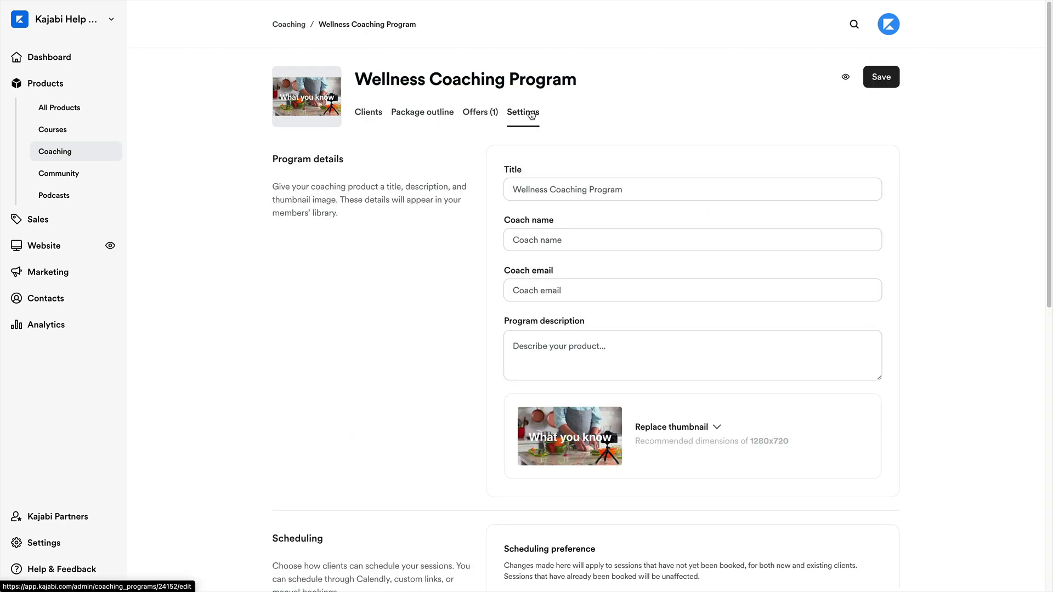
Step: Try the scheduling preferences, including manual booking, and enter a 30-minute session duration
scroll(531, 115, "down", 7)
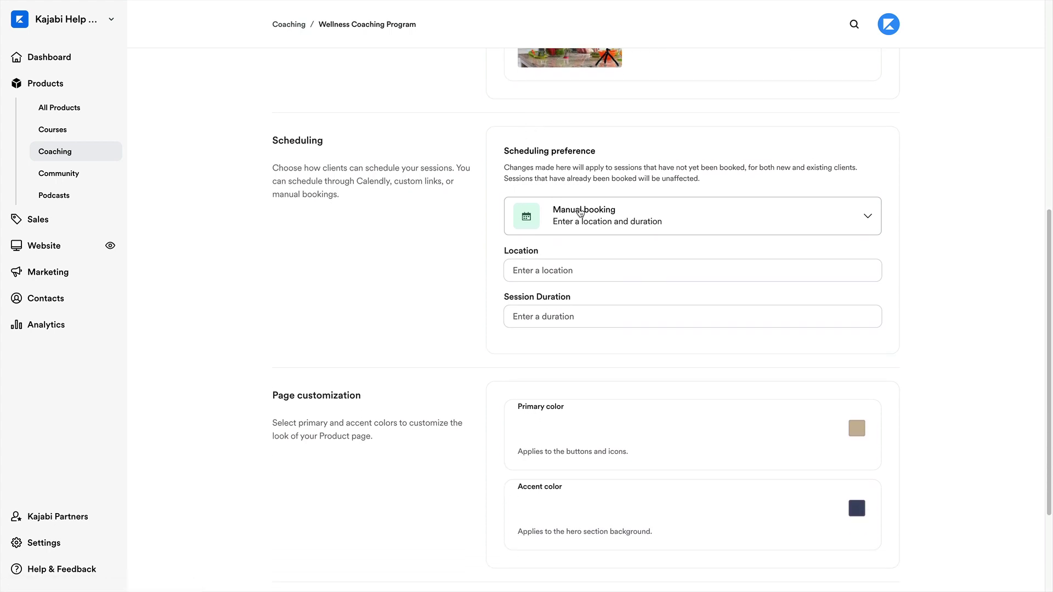
left_click(581, 214)
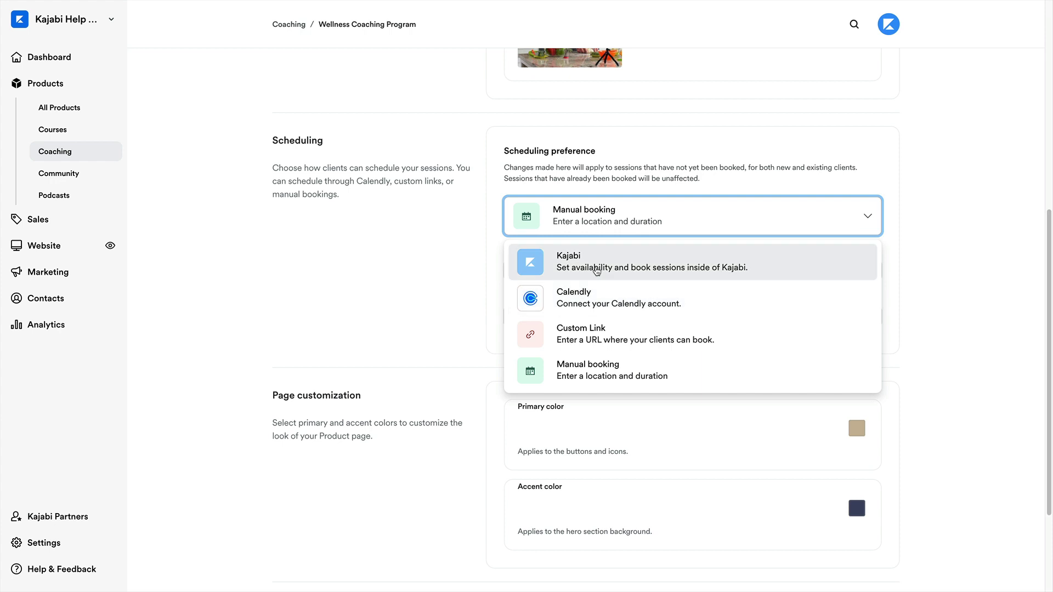
left_click(597, 271)
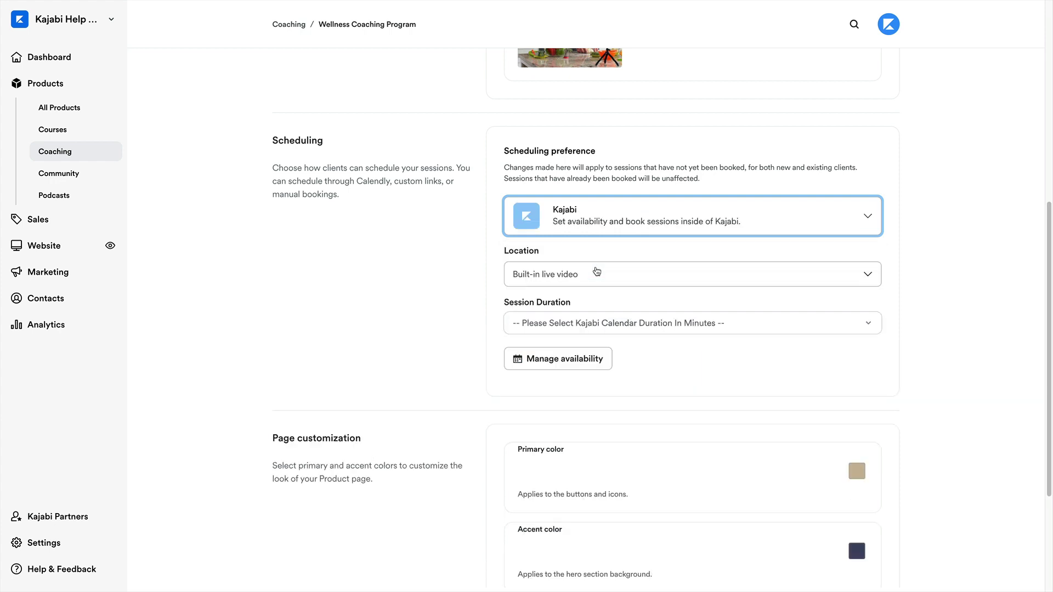
left_click(608, 219)
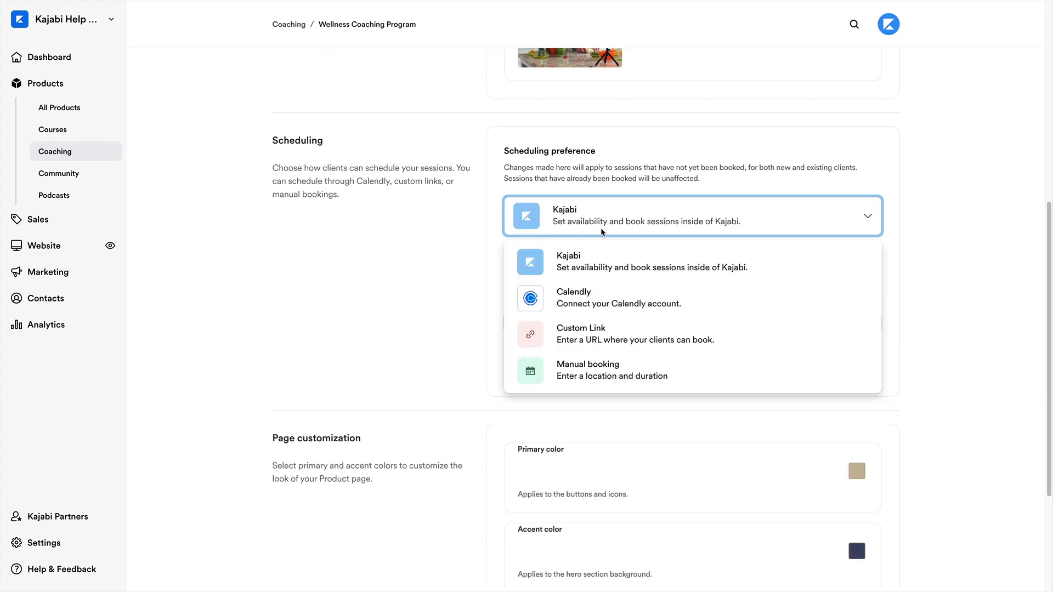
left_click(602, 374)
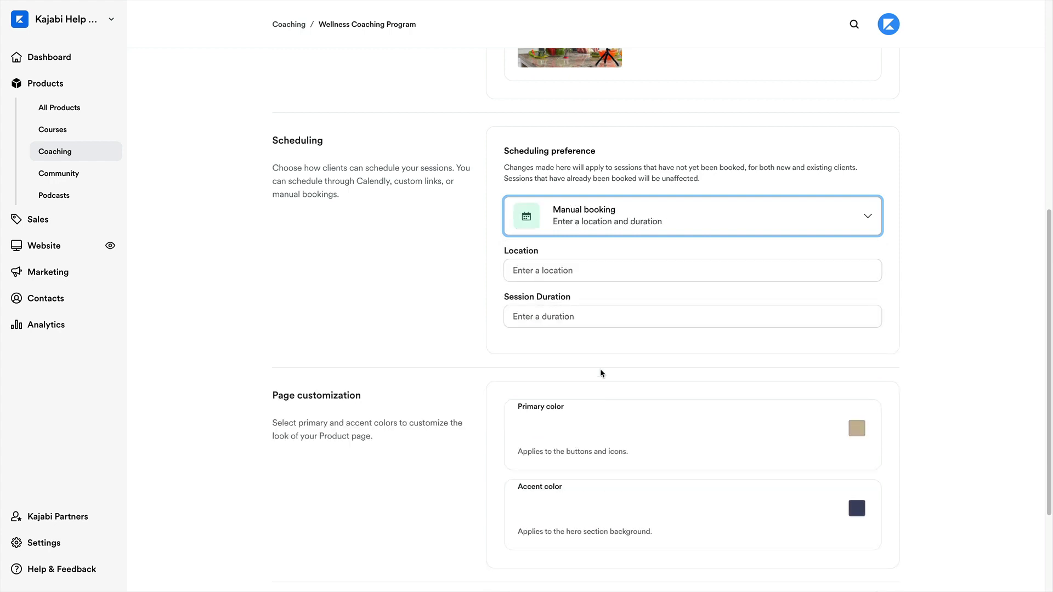
left_click(592, 271)
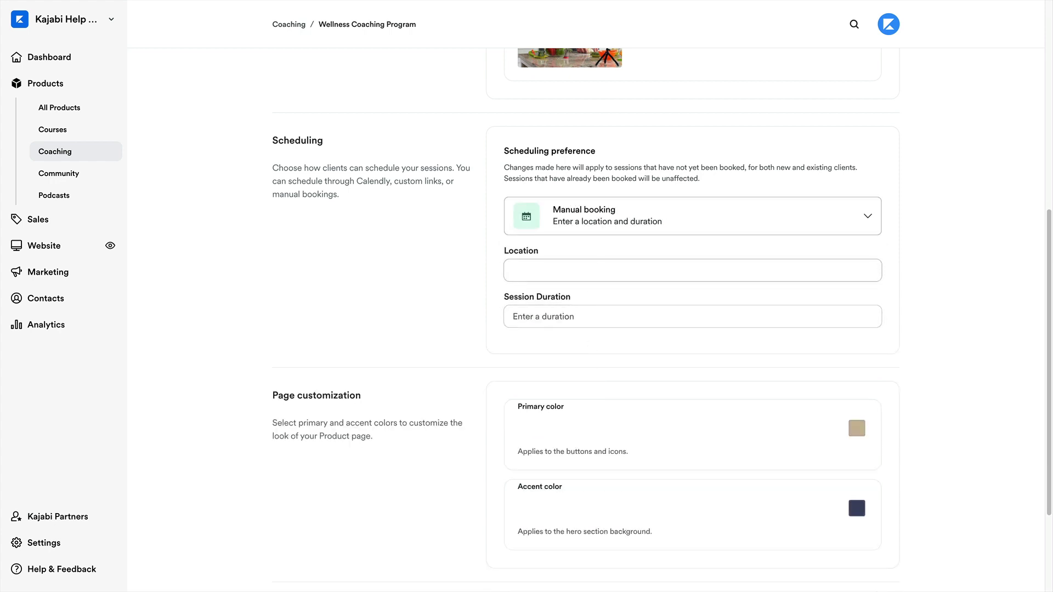
left_click(505, 269)
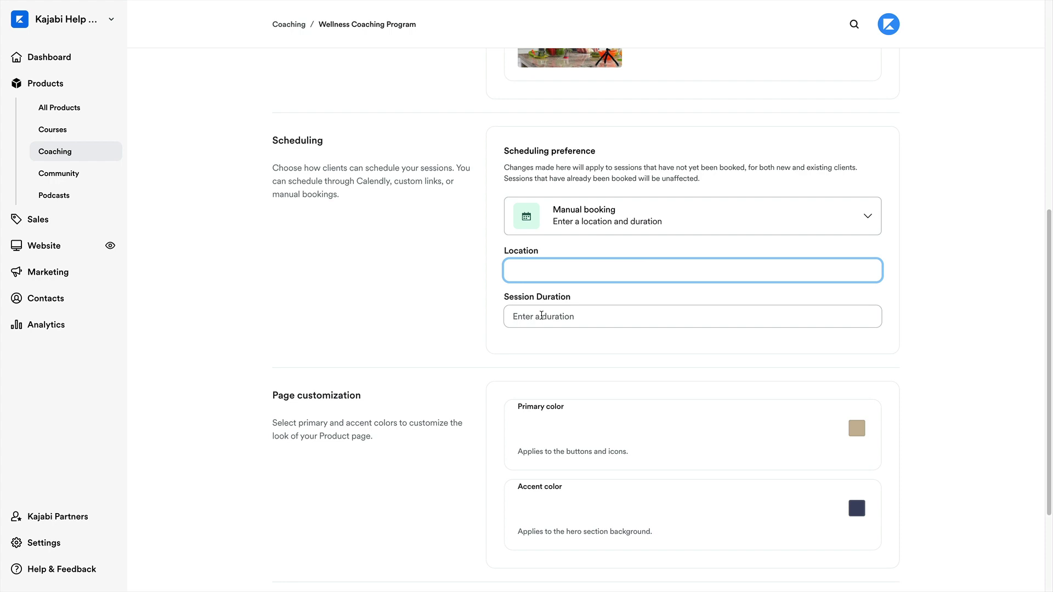
left_click(541, 316)
type("30")
Step: Set scheduling to booking inside Kajabi with Built-in live video and 30-minute sessions, then save
left_click(535, 214)
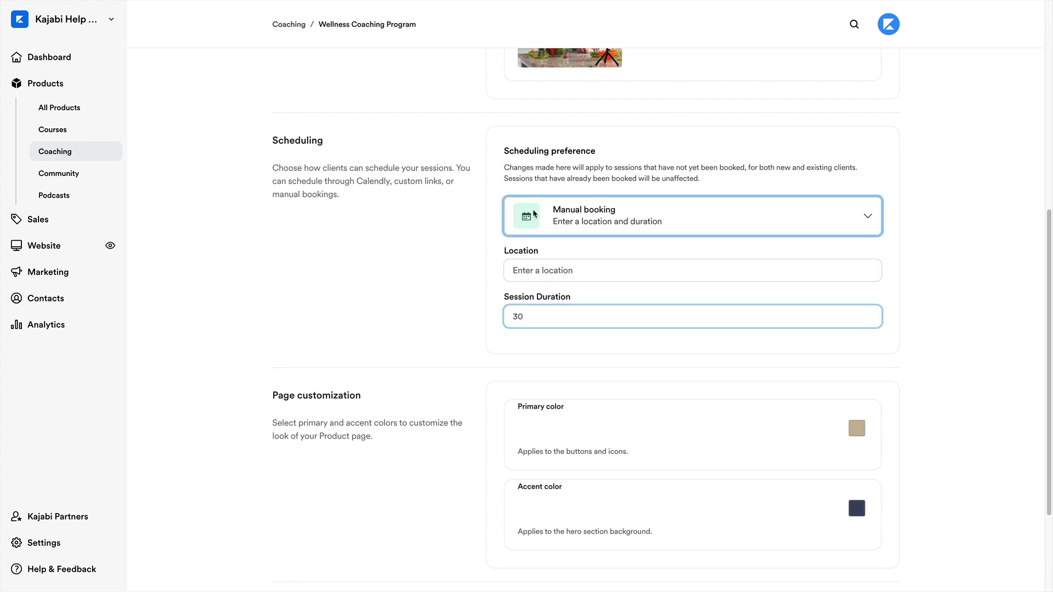
left_click(552, 258)
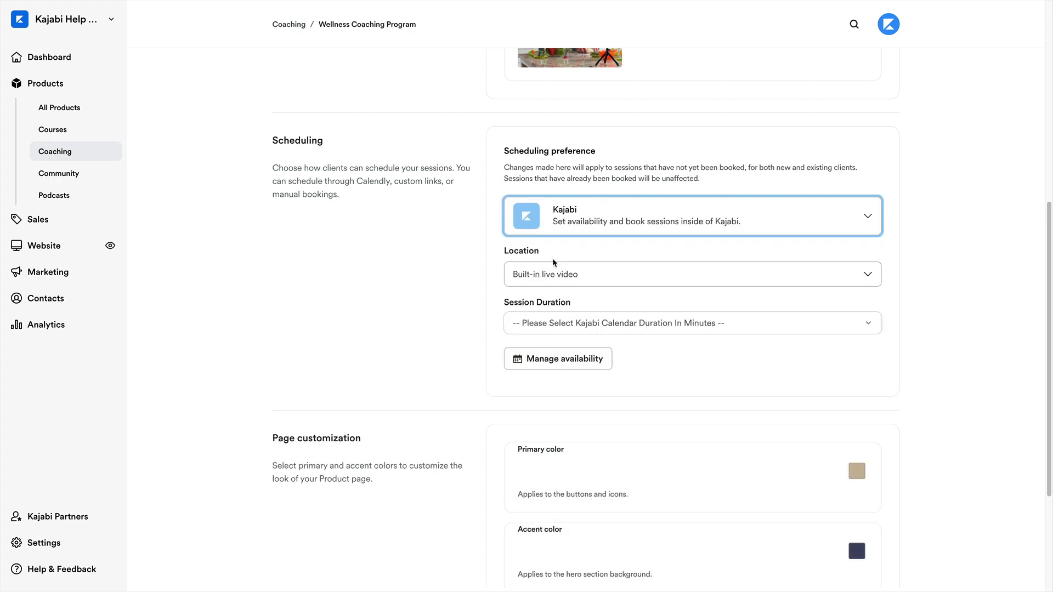
left_click(552, 277)
left_click(552, 277)
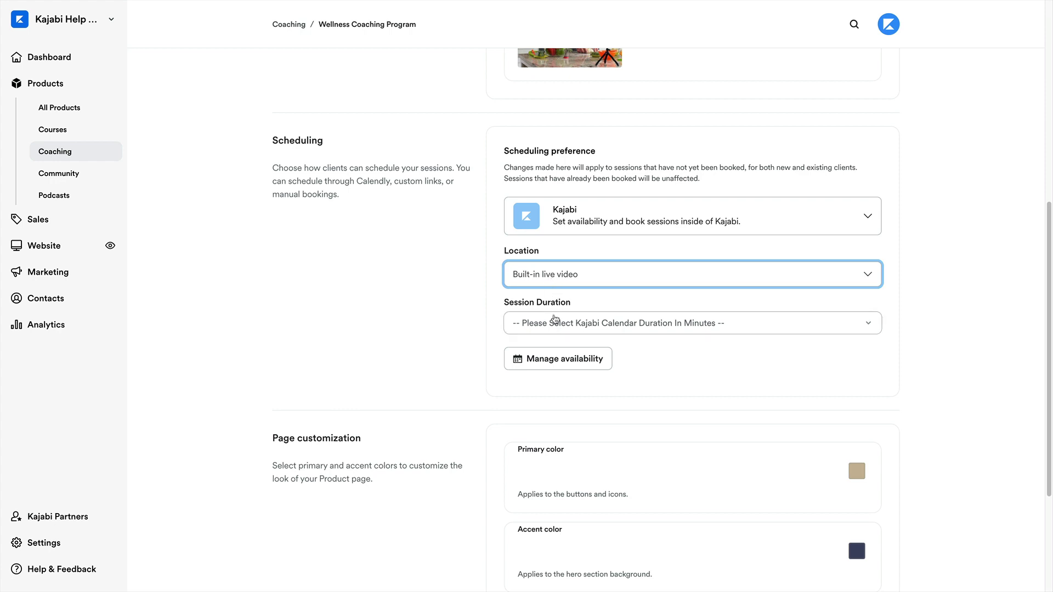
left_click(554, 323)
left_click(552, 354)
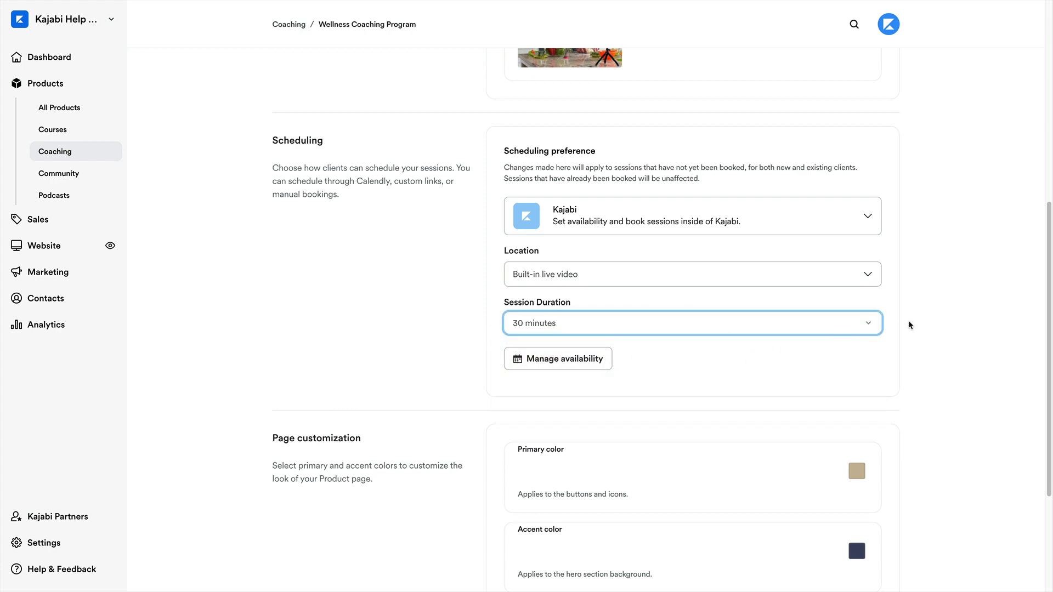
scroll(909, 323, "up", 7)
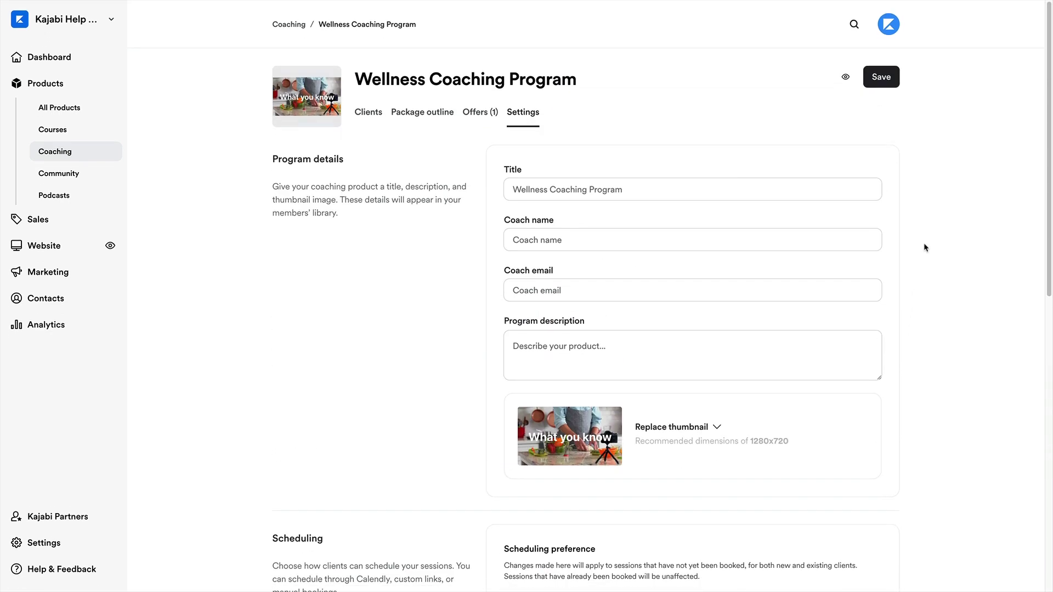
left_click(882, 78)
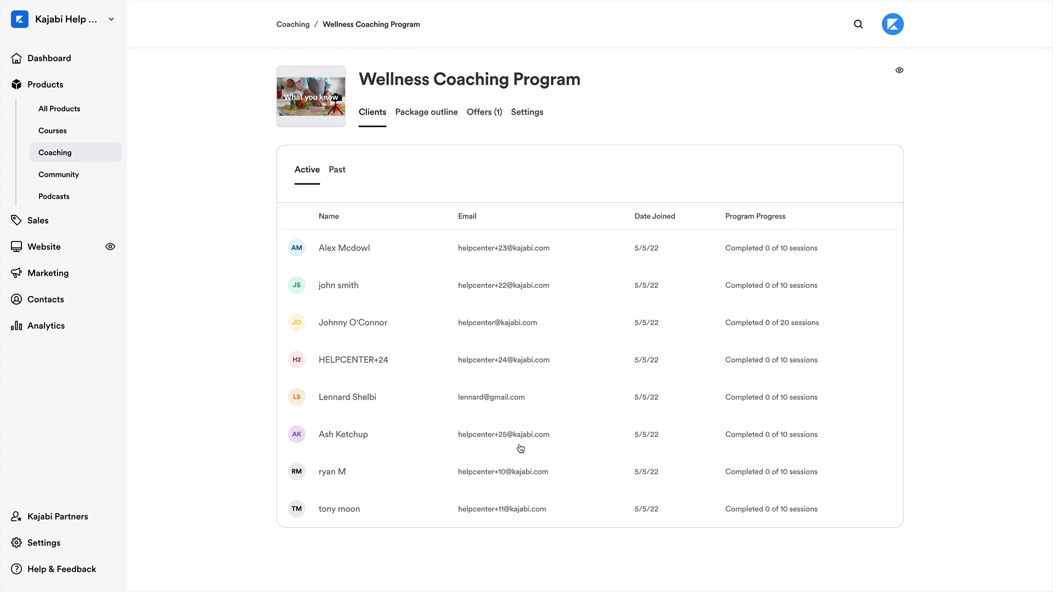
Step: Open the client's Session overview from the Clients list
left_click(332, 511)
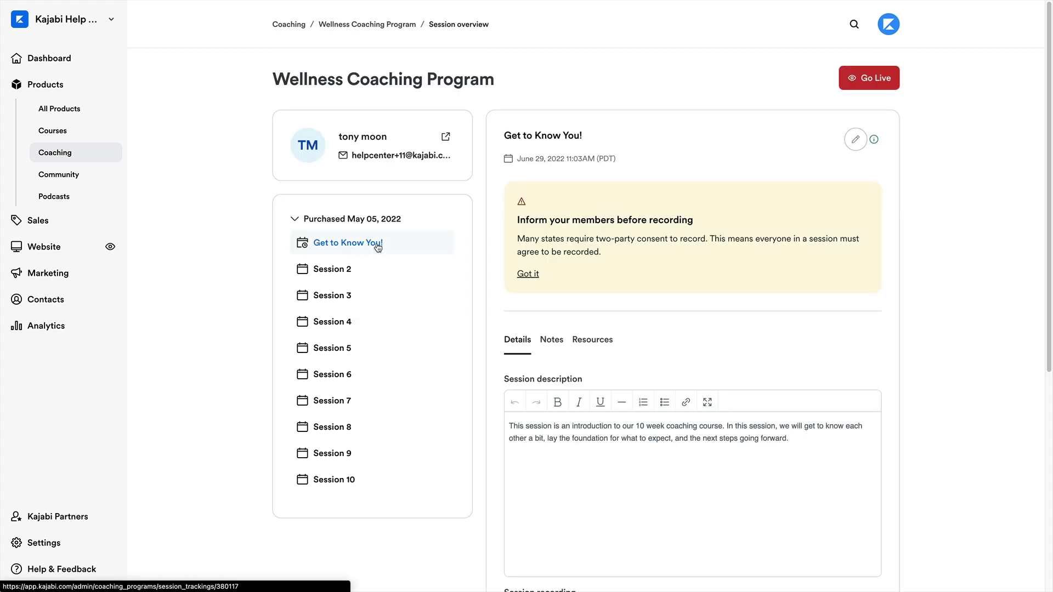
Step: Launch Go Live and open the Get to Know You! session's pre-join screen
left_click(857, 85)
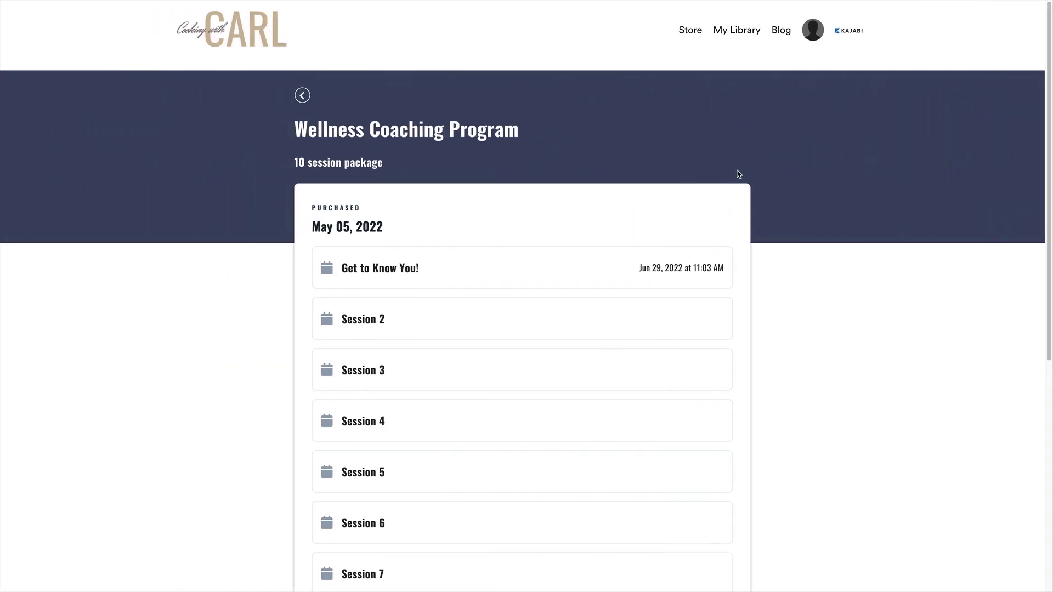
left_click(400, 267)
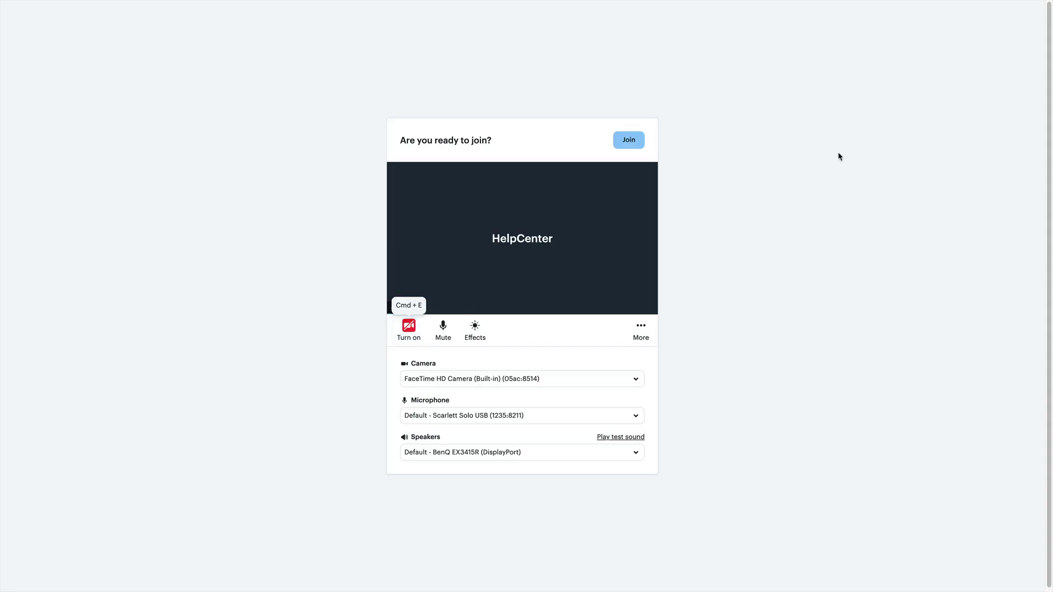
left_click(610, 379)
left_click(611, 379)
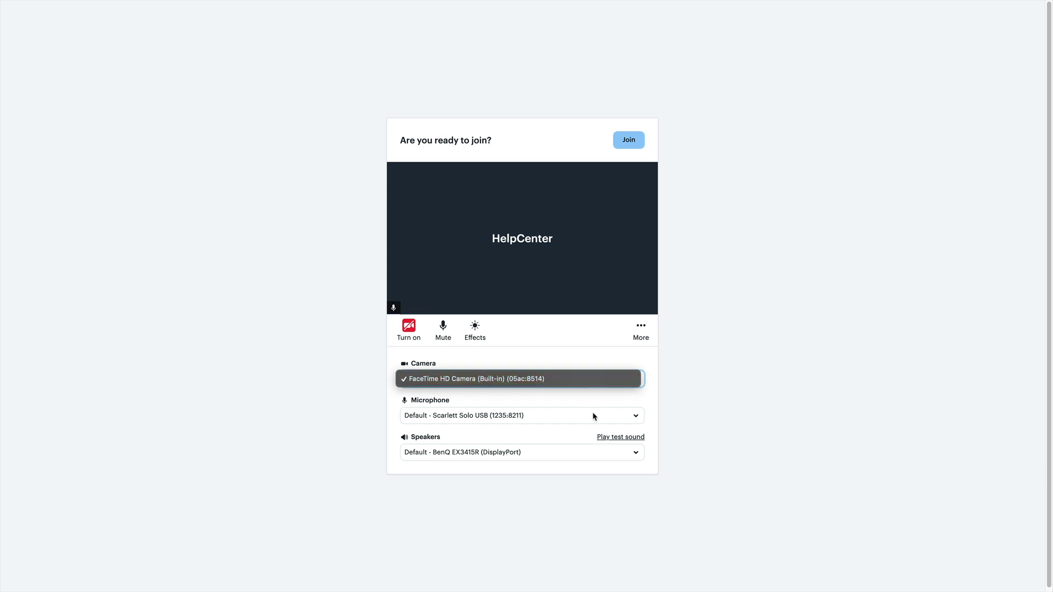
left_click(578, 423)
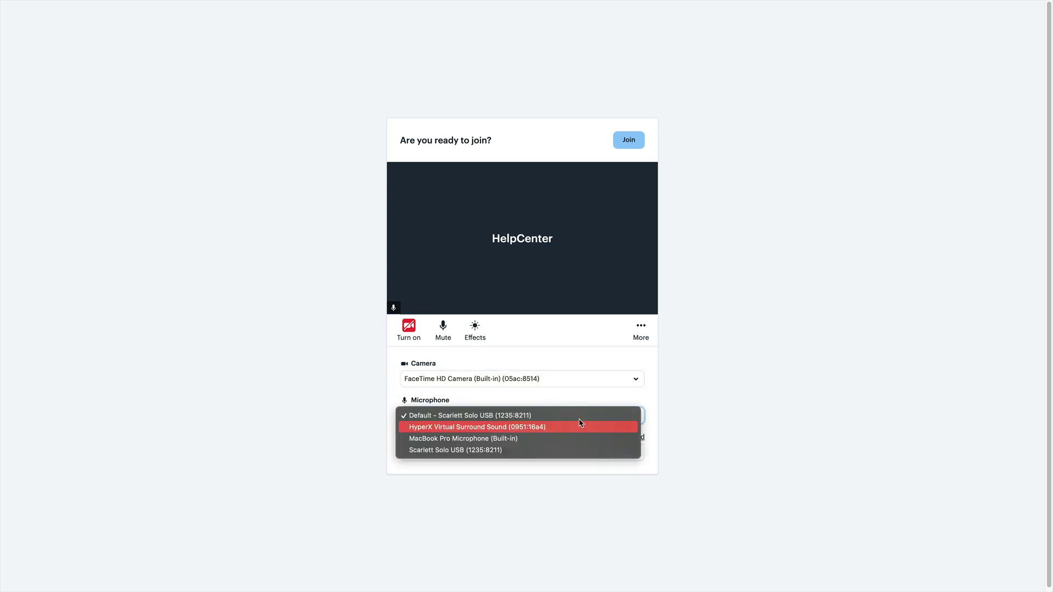
left_click(579, 417)
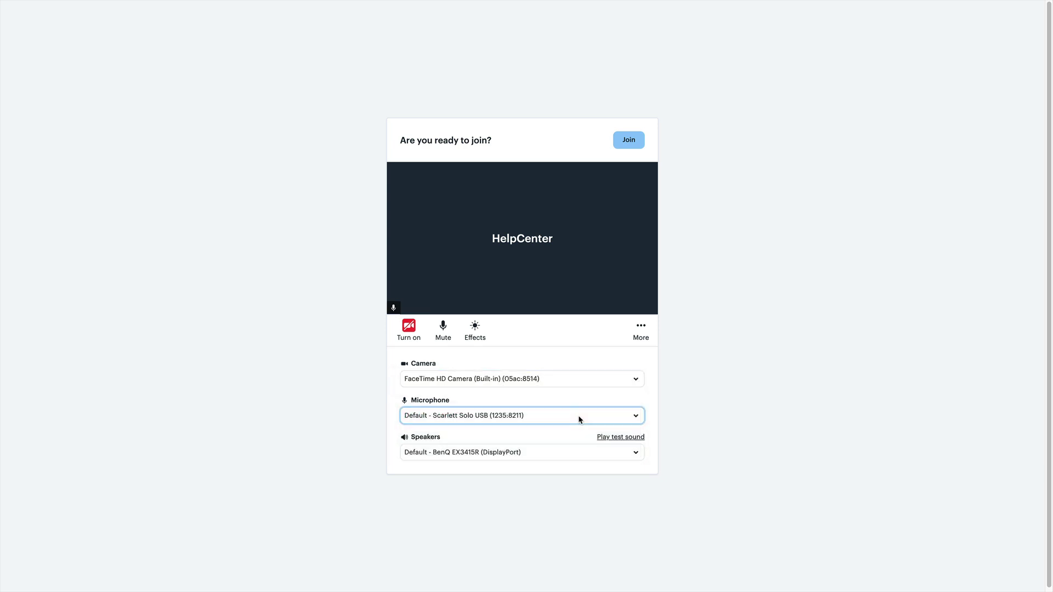
left_click(555, 454)
left_click(555, 461)
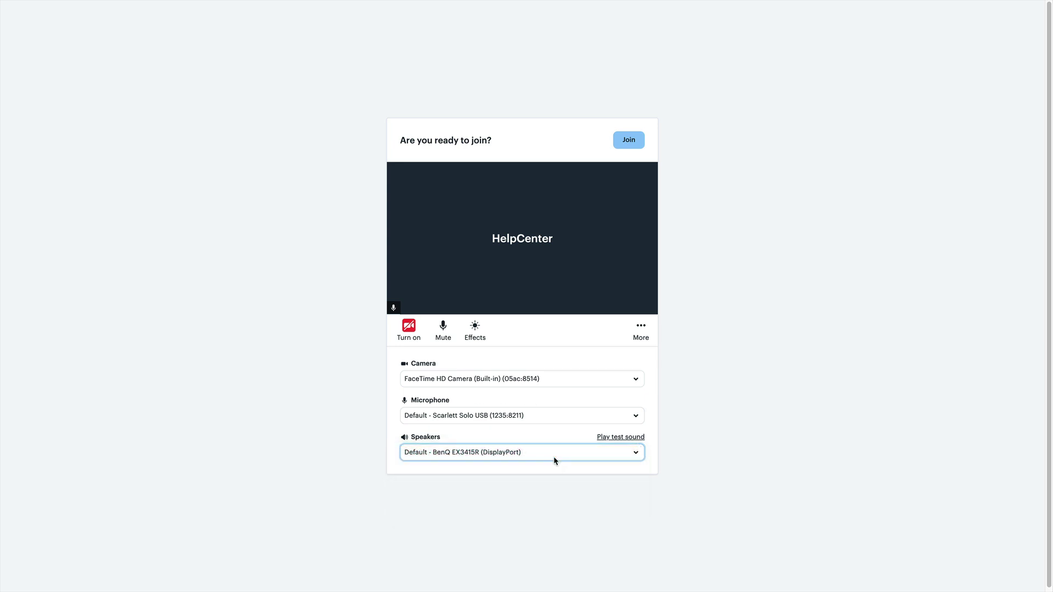
left_click(475, 331)
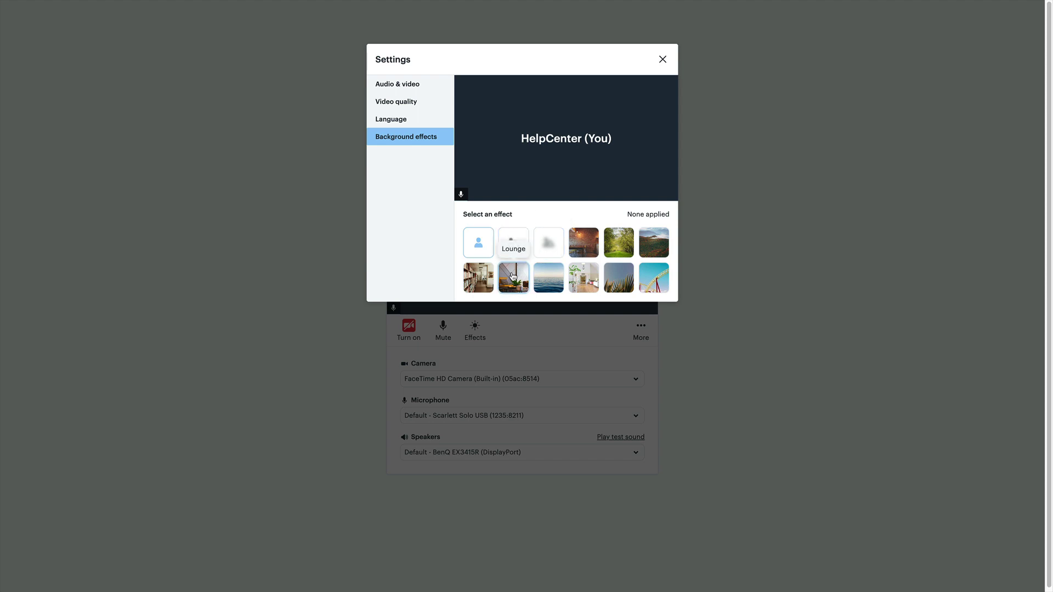
left_click(513, 276)
left_click(541, 329)
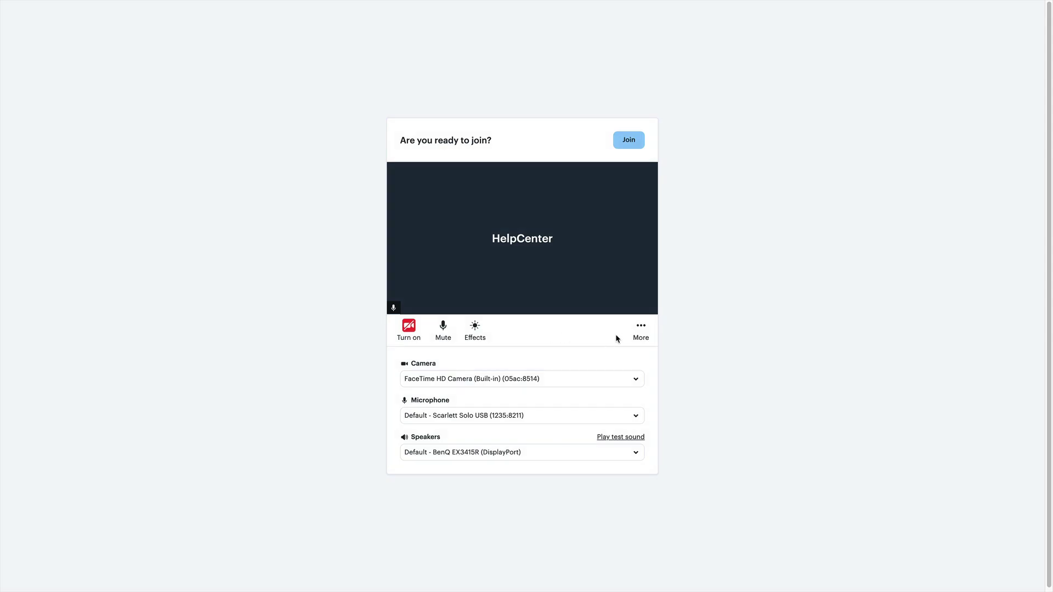
left_click(640, 329)
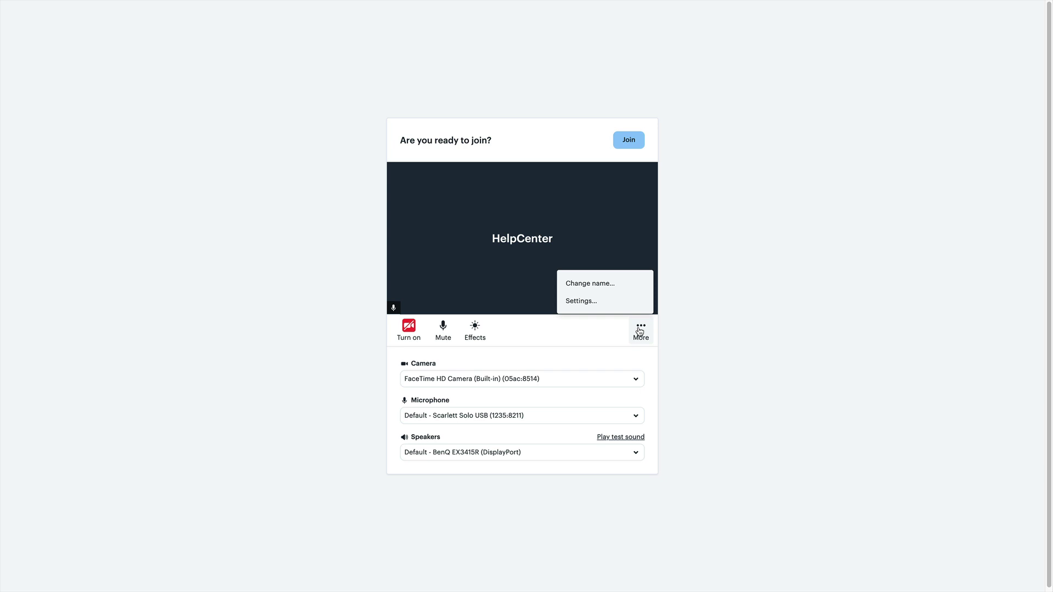
left_click(601, 302)
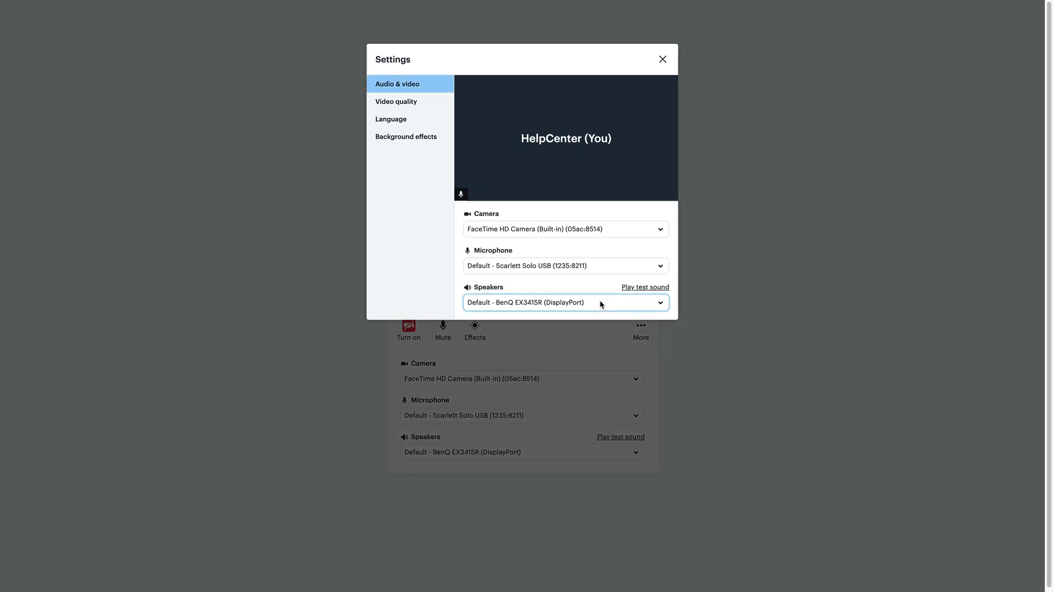
left_click(411, 105)
left_click(411, 125)
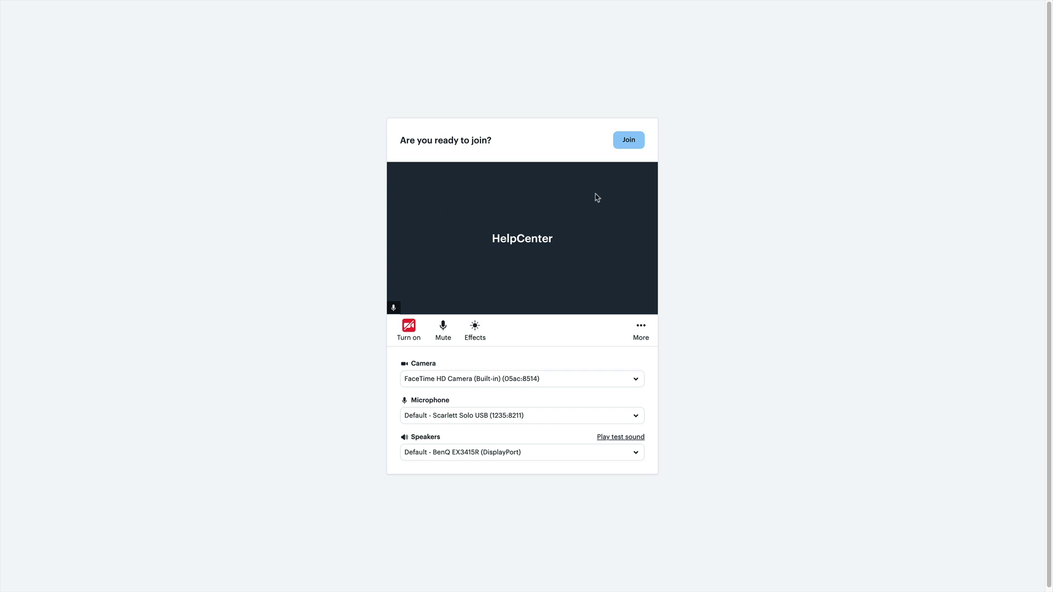
Step: Join the live video call from both the coach's and the client's side
left_click(629, 141)
left_click(635, 144)
left_click(634, 141)
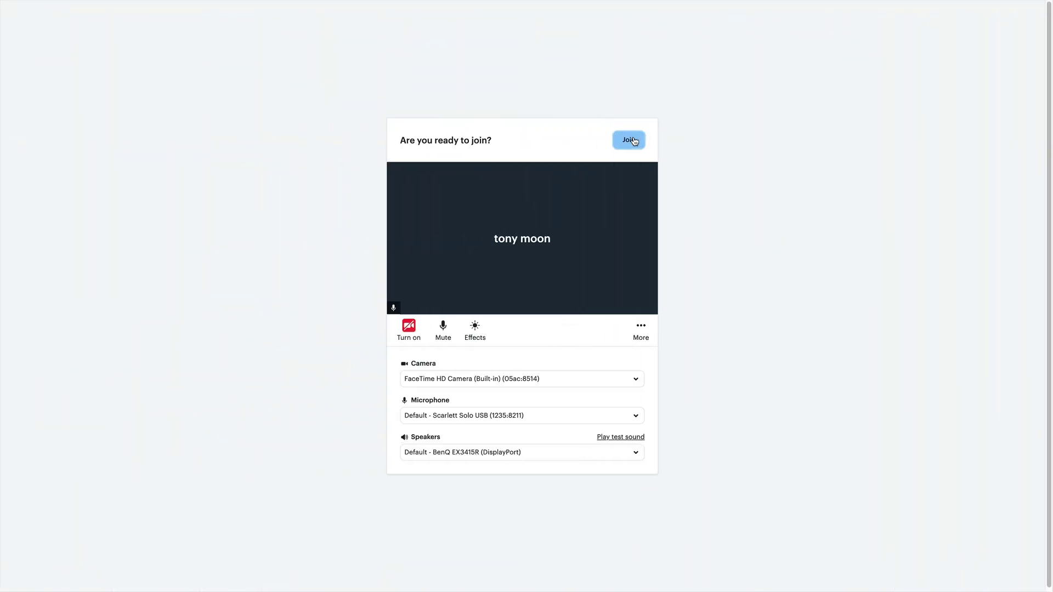
left_click(633, 141)
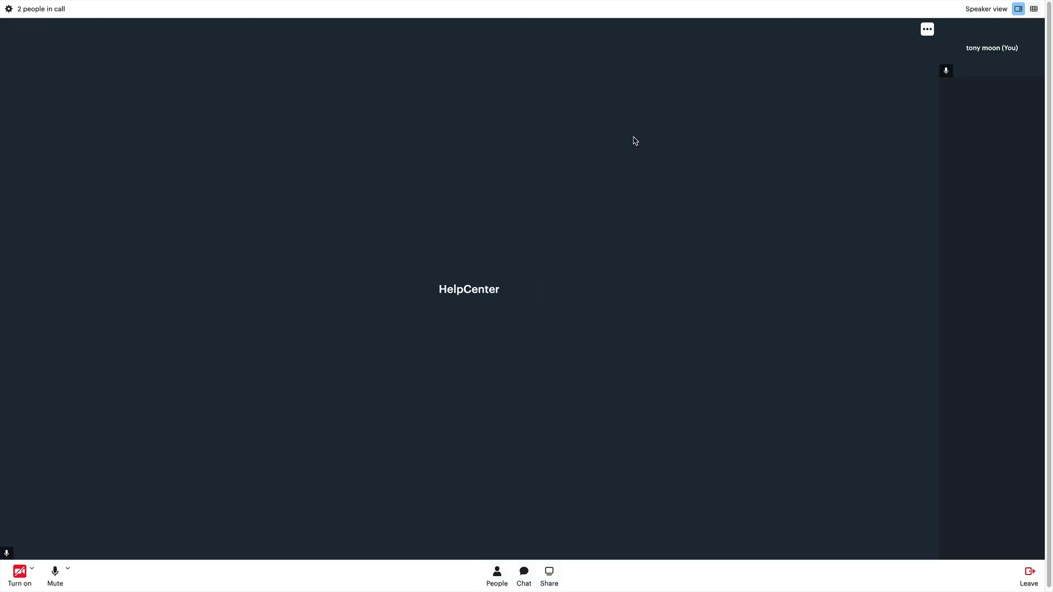